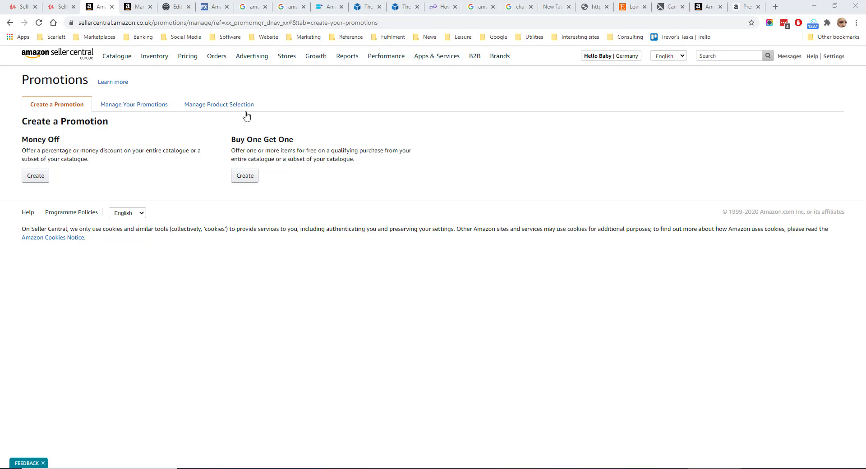
Start creating a new product selection of the ASIN List type from the product selection management page
click(220, 105)
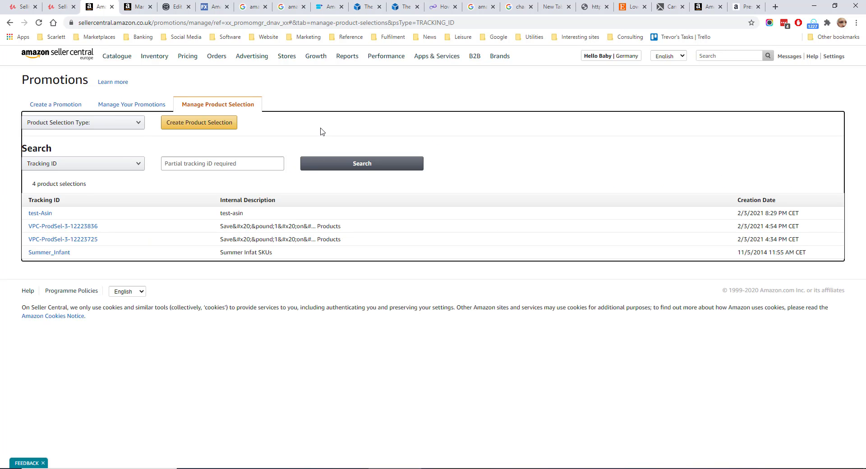
click(125, 123)
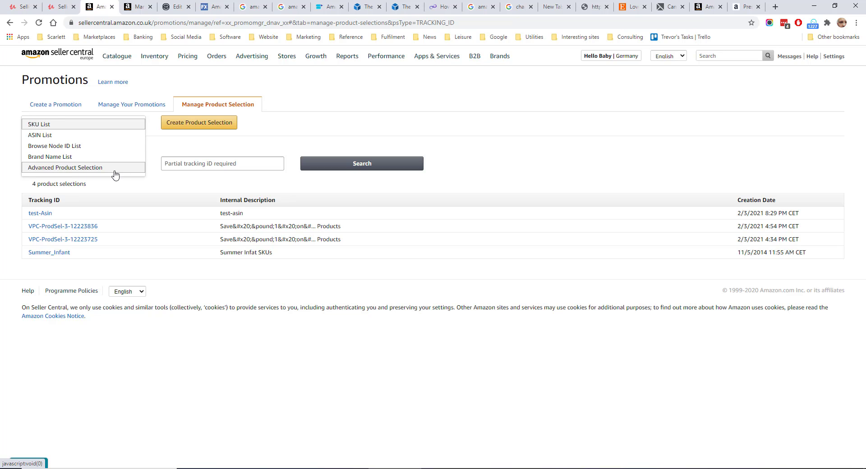
click(43, 136)
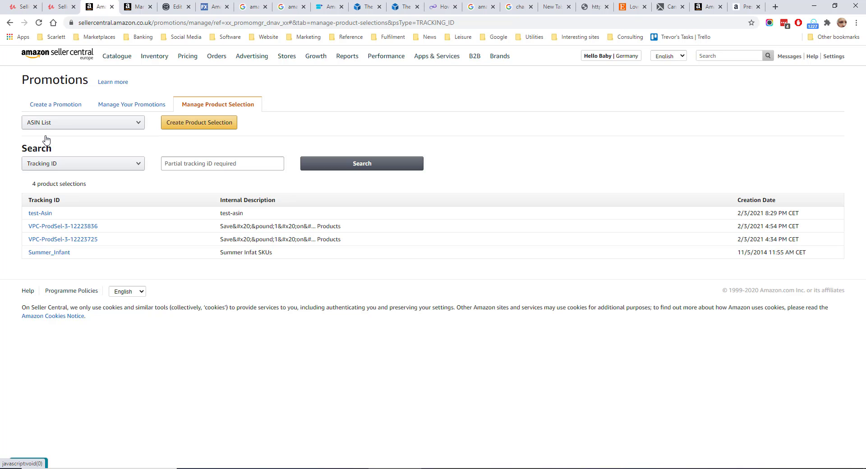
click(212, 122)
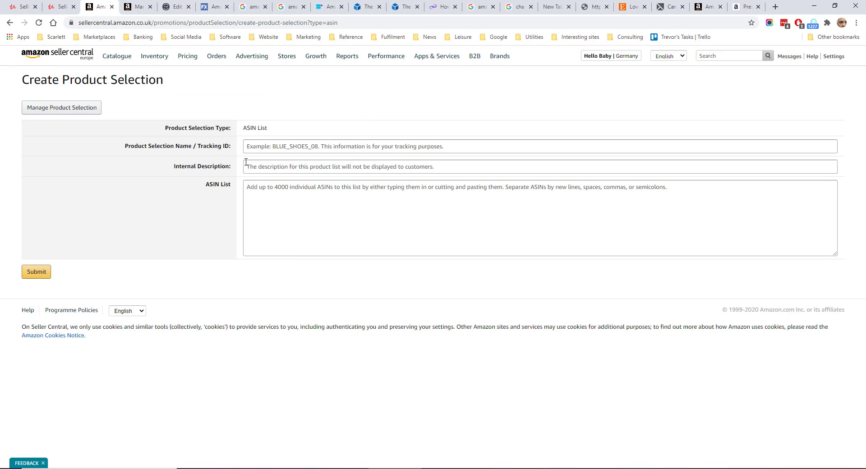
Fill the ASIN list with B000MTRPLQ, B079NNW8N3, B01B1MT5A6, B01B1N9LHW and B00U42LTDG, name the selection "test selction" and submit it
click(260, 189)
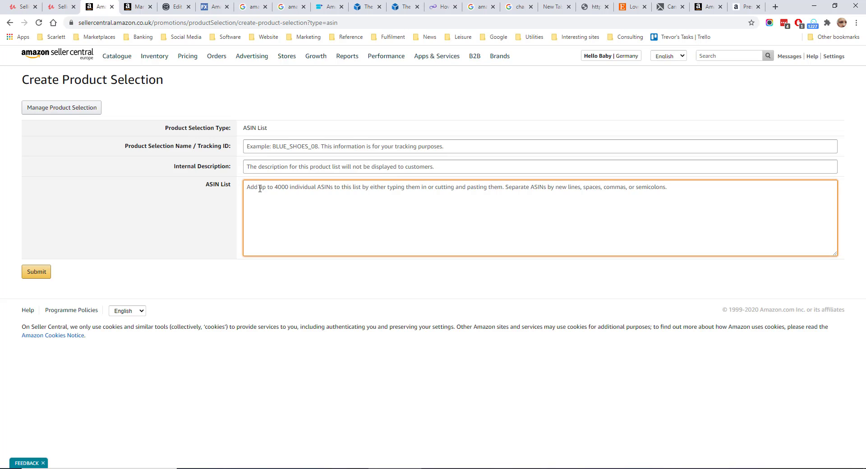
text(B000MTRPLQ B079NNW8N3 B01B1MT5A6 B01B1N9LHW B00U42LTDG)
click(259, 145)
text(t)
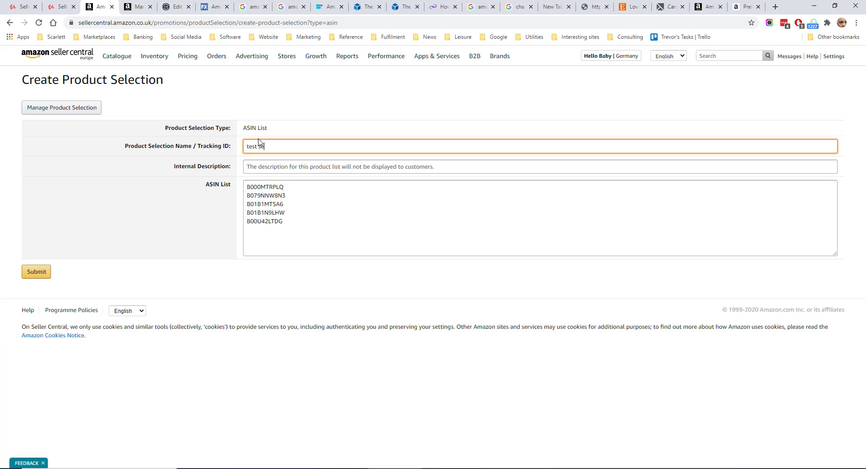
text(est selction)
key(Return)
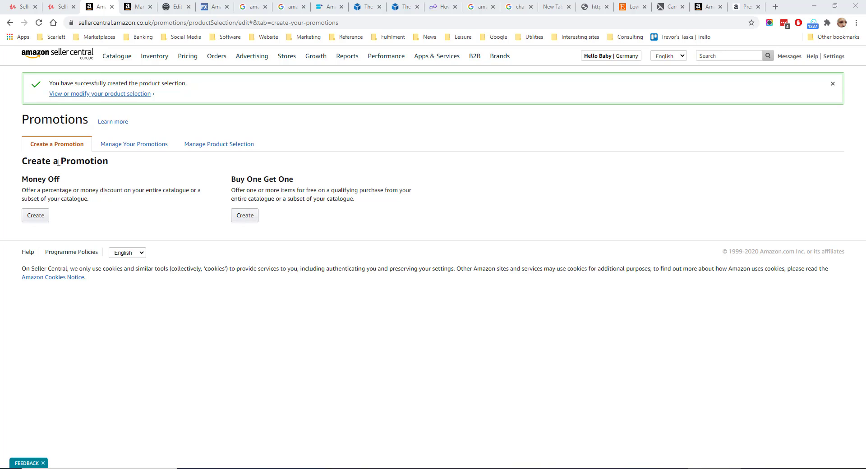
Create a Money Off promotion and choose the test-Asin product selection as its purchased items
click(34, 216)
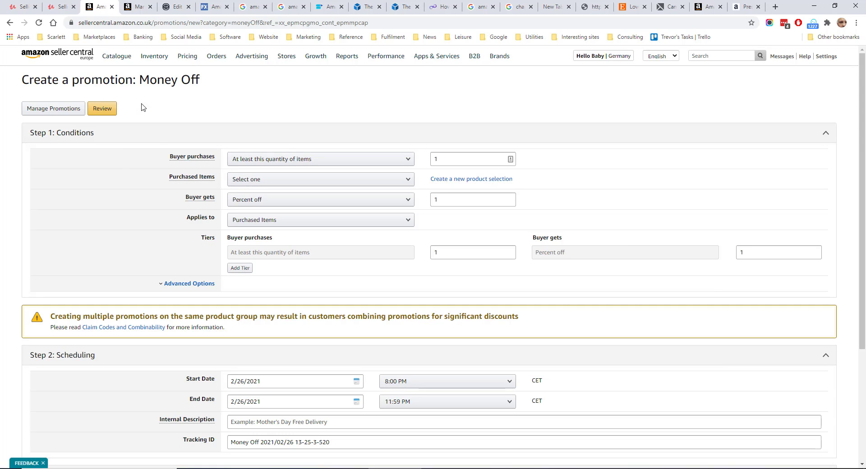
mouse_move(181, 177)
click(244, 181)
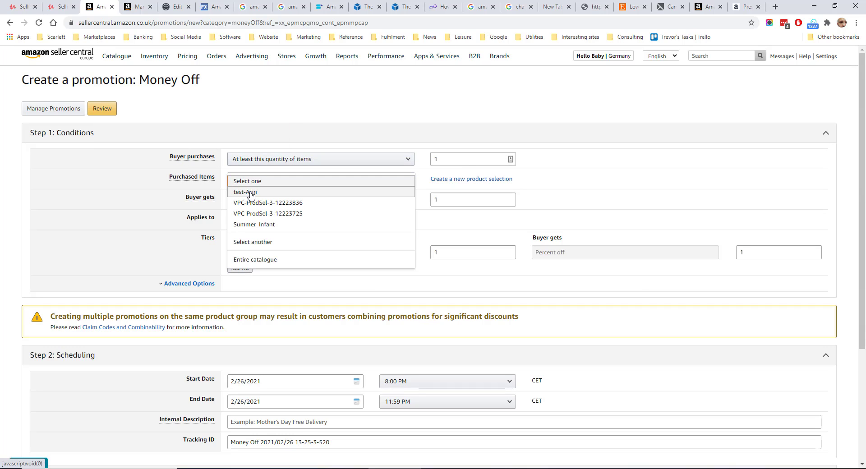
click(255, 193)
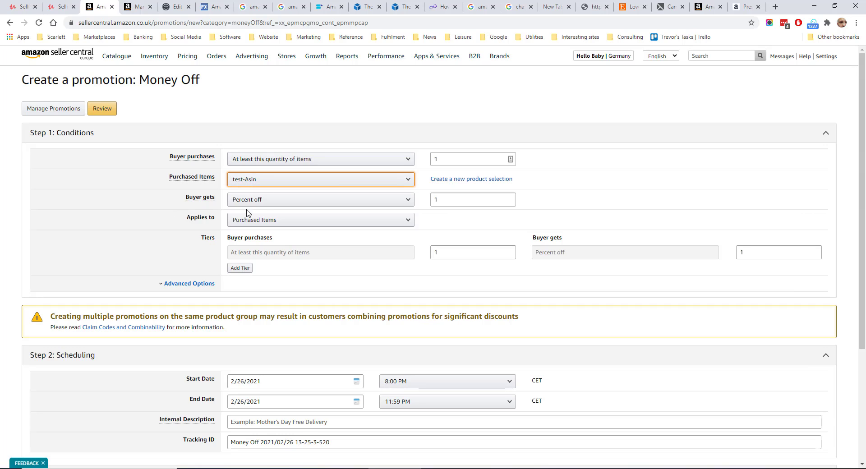
Keep the buyer's benefit as Percent off and set the discount to 10
click(236, 201)
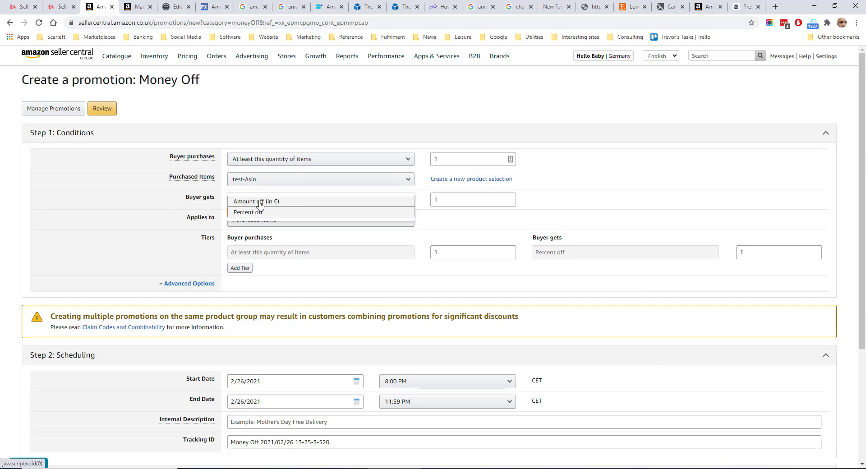
click(115, 228)
click(439, 201)
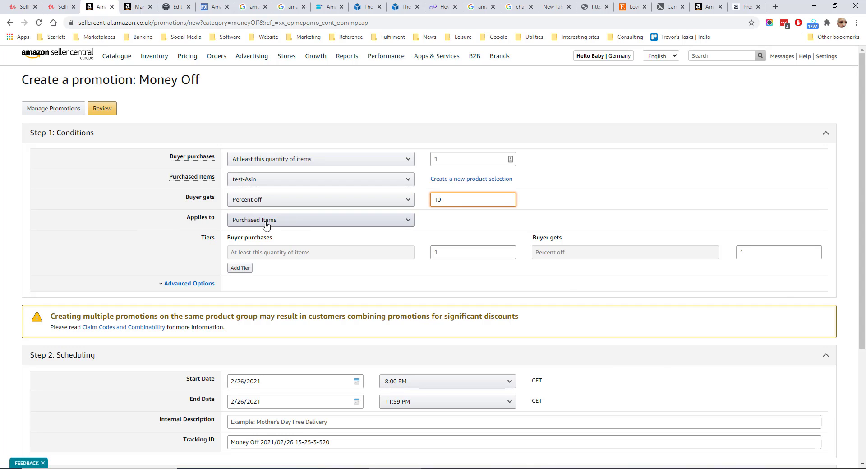
Enter "test description" as the promotion's internal description in the scheduling section
scroll(260, 222, down, 3)
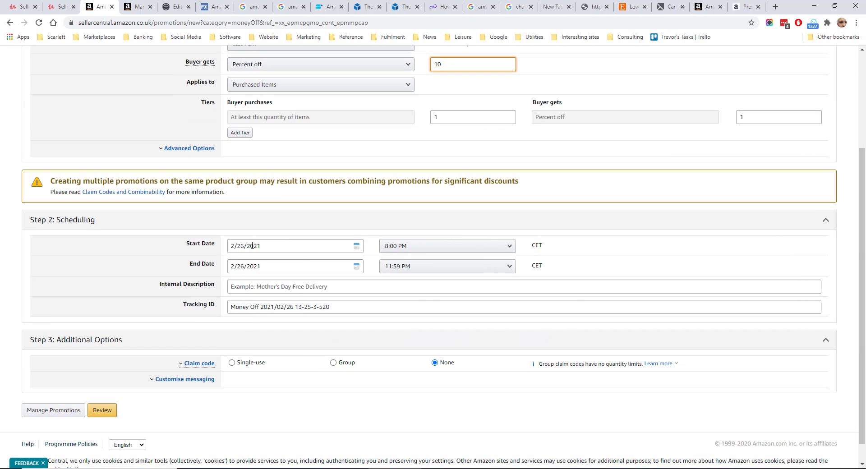
click(252, 285)
text(test descrti)
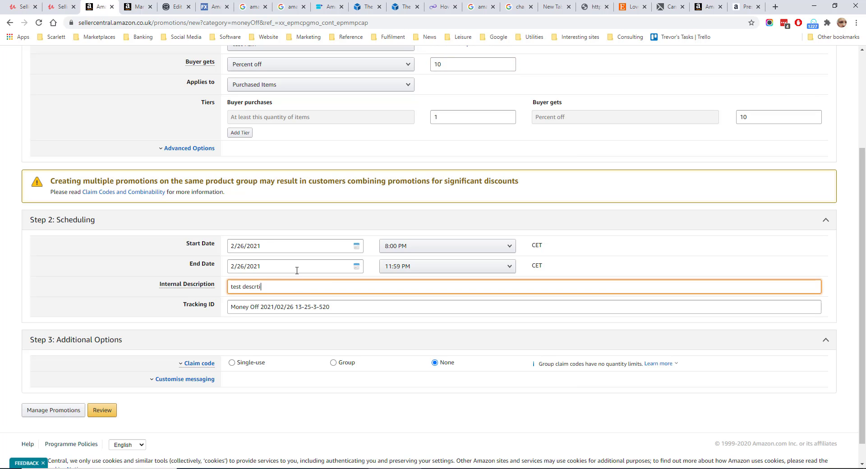
Try the Single-use and None claim code types in the additional options, and finish with Group selected
scroll(243, 298, down, 1)
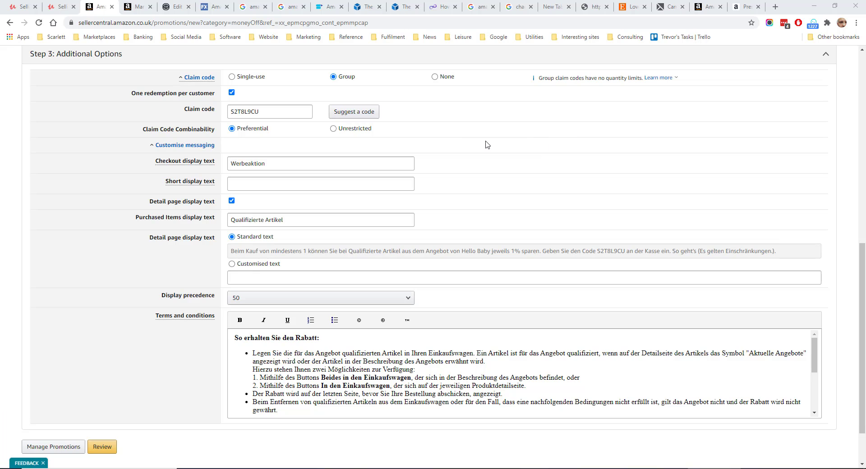
scroll(487, 145, up, 1)
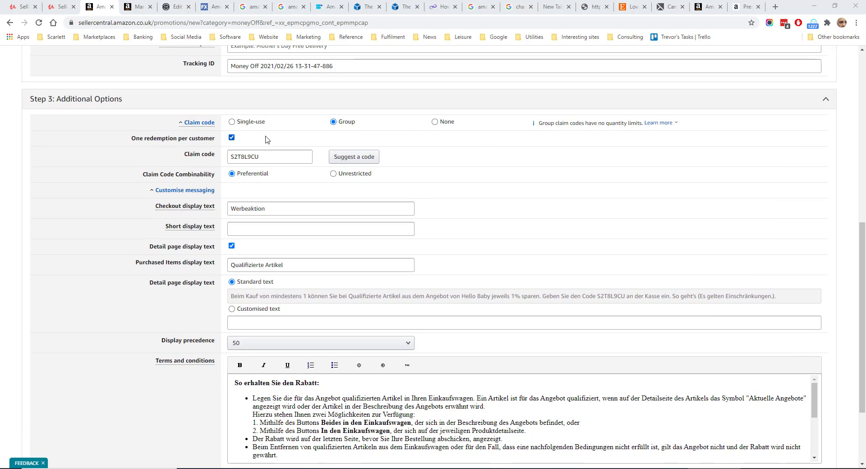
click(232, 122)
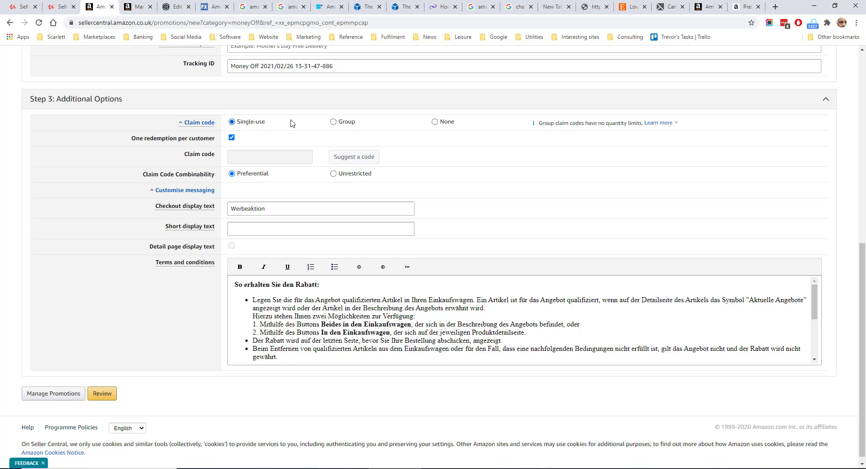
click(334, 122)
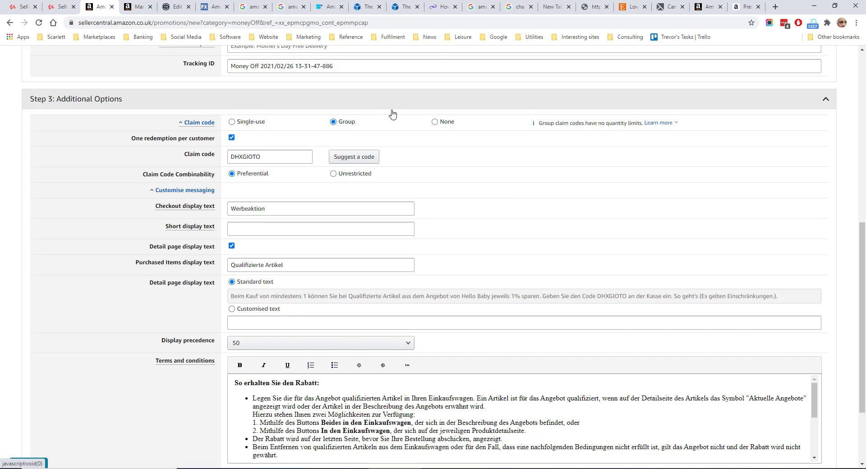
scroll(383, 106, down, 1)
click(434, 77)
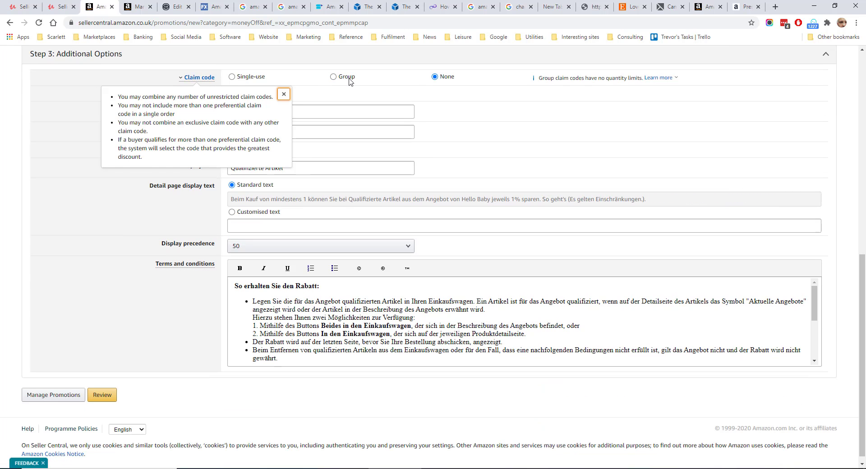
click(399, 84)
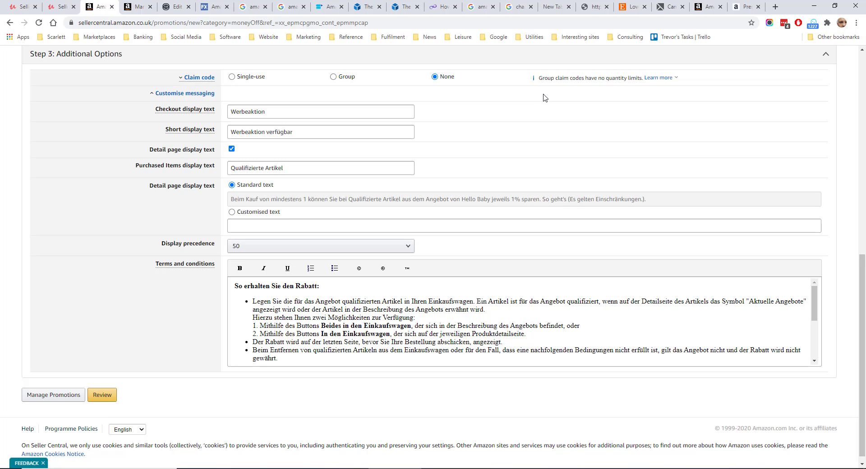
click(332, 77)
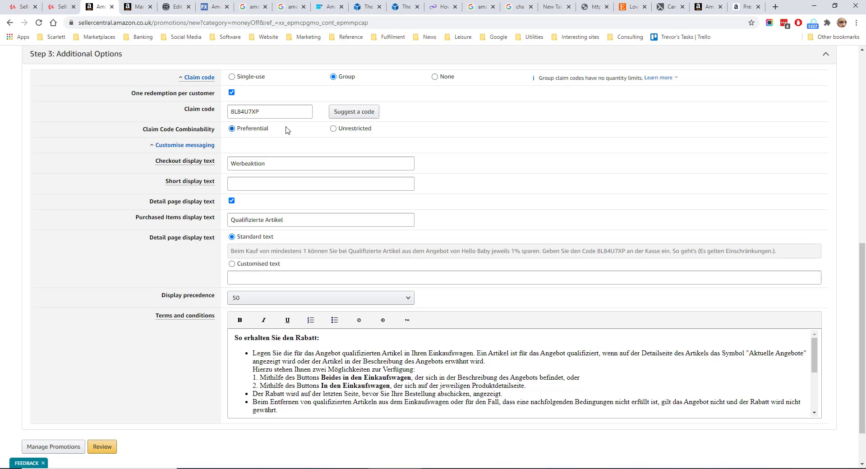
Replace the suggested group claim code with the custom code 500OFF
drag(257, 111, 218, 114)
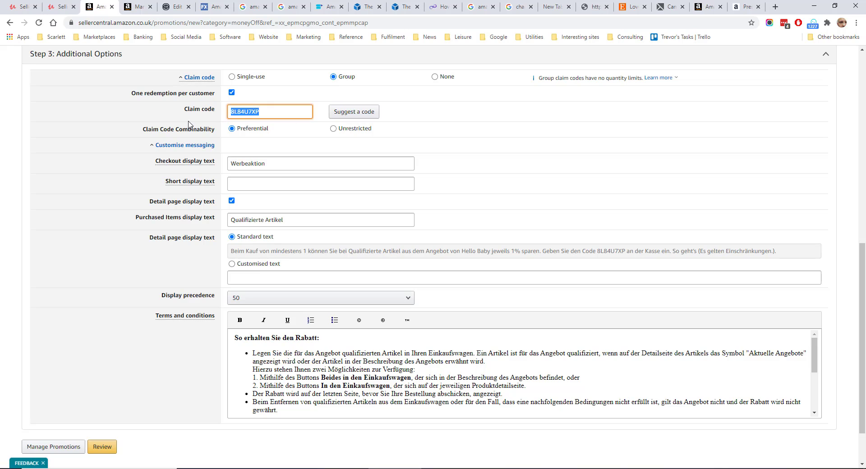
click(274, 112)
drag(261, 111, 207, 106)
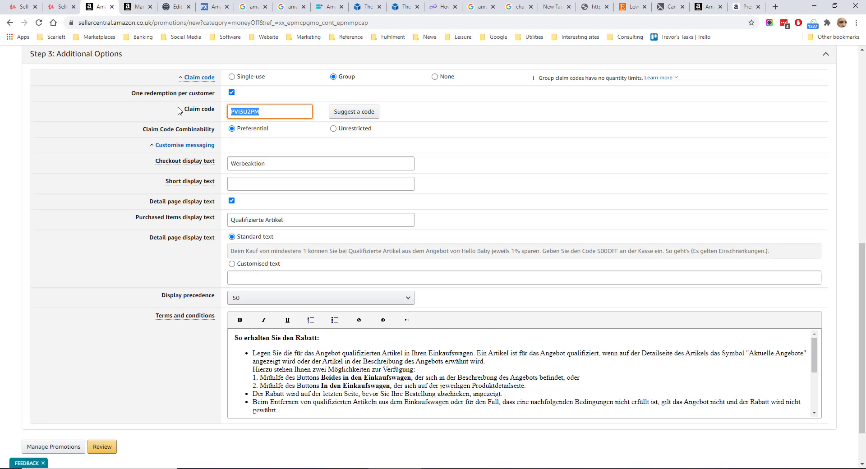
text(500OFF)
click(102, 156)
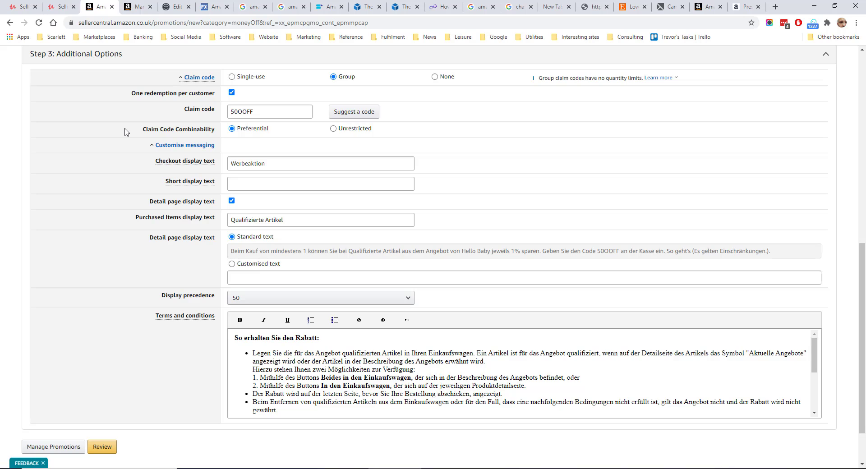
Review the Money Off promotion with its group claim code and submit it
click(197, 162)
click(305, 140)
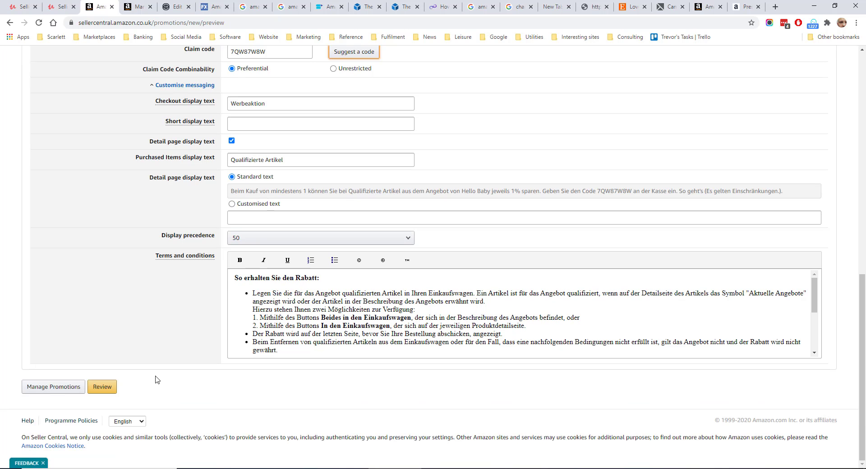
click(101, 389)
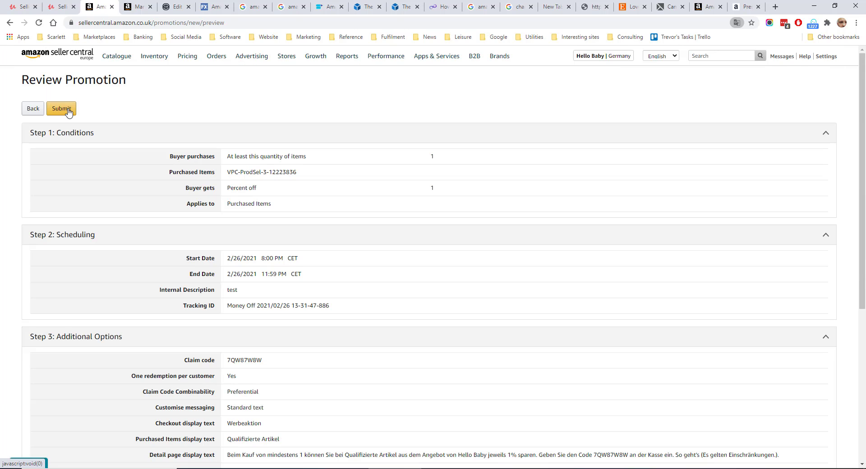
click(58, 110)
Open the list of existing promotions and show the actions available for the promotion described as "test"
click(142, 145)
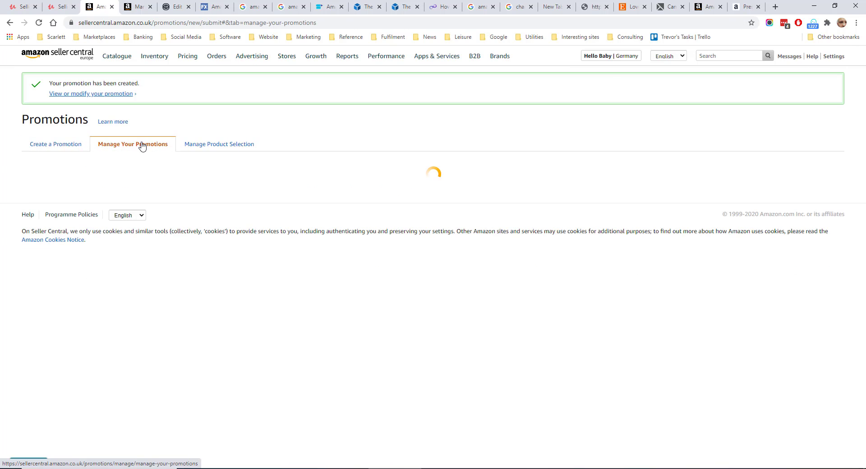
click(68, 181)
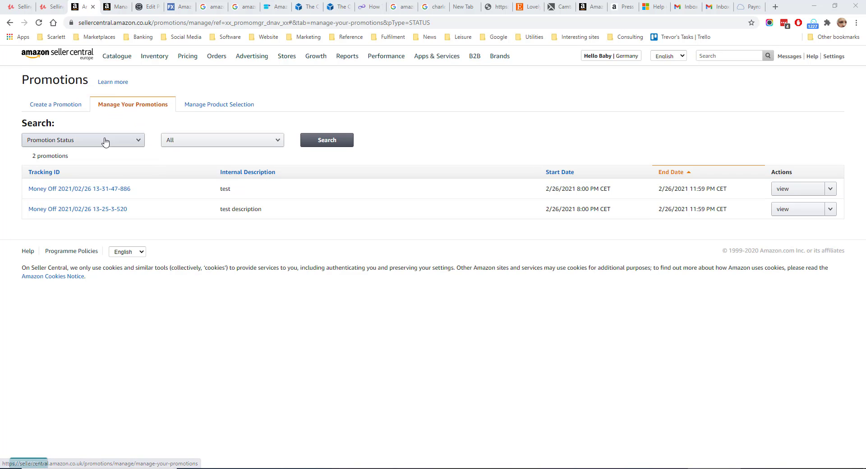
click(834, 189)
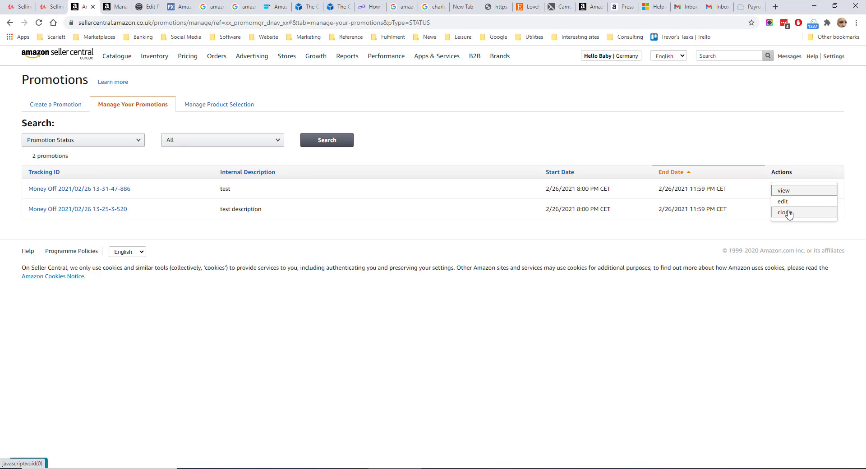